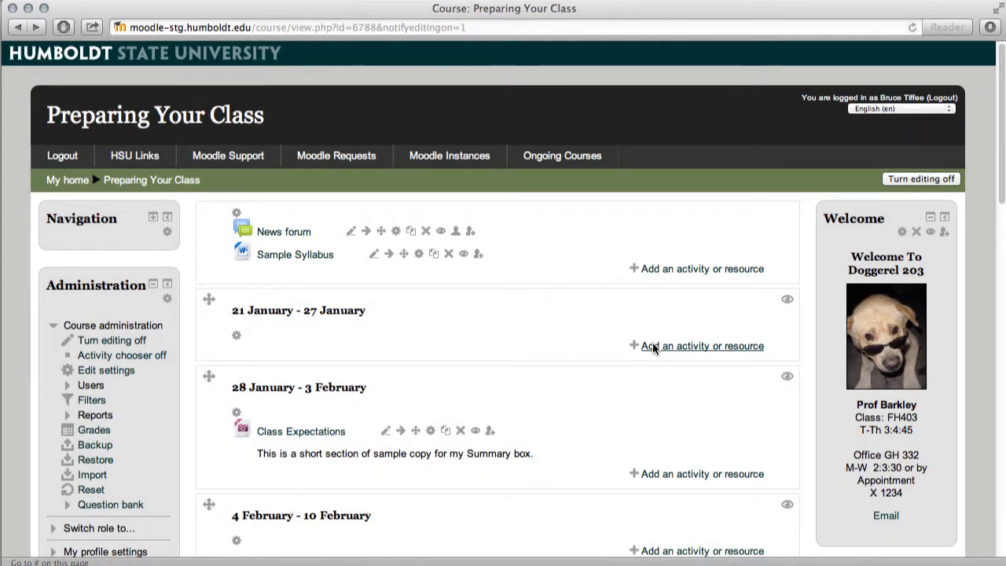
# Start adding a Folder resource to the 21 January - 27 January section
pyautogui.click(652, 345)
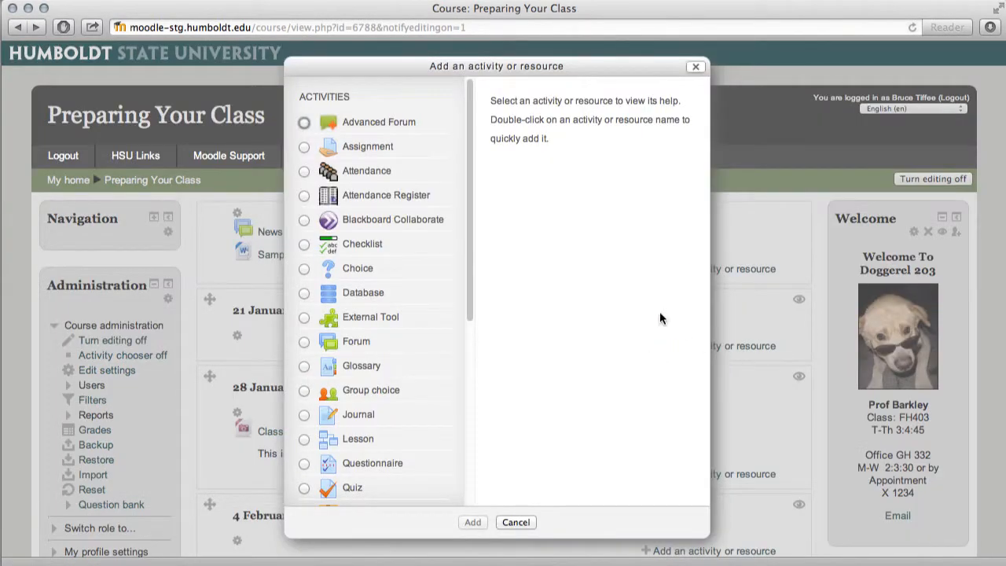
pyautogui.moveTo(470, 143); pyautogui.dragTo(465, 425)
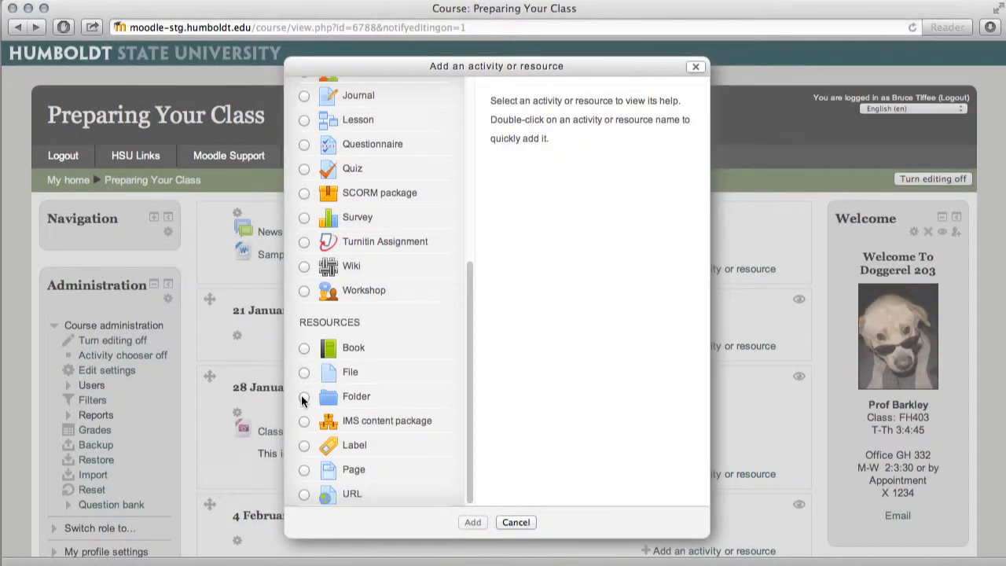
pyautogui.click(304, 397)
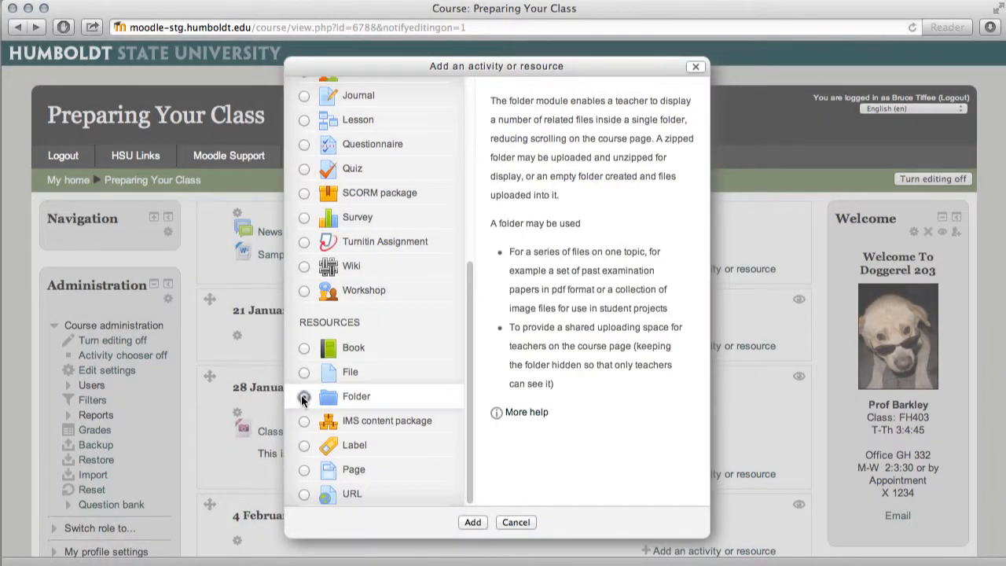
pyautogui.click(470, 523)
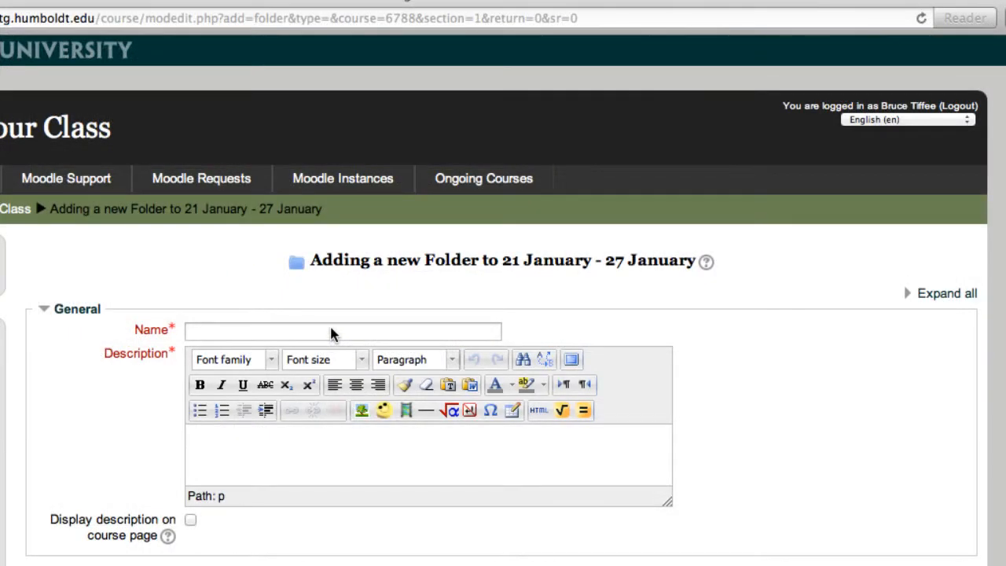
# Name the folder WWII, describe it as "Resources for this section." and display the description on the course page
pyautogui.click(331, 333)
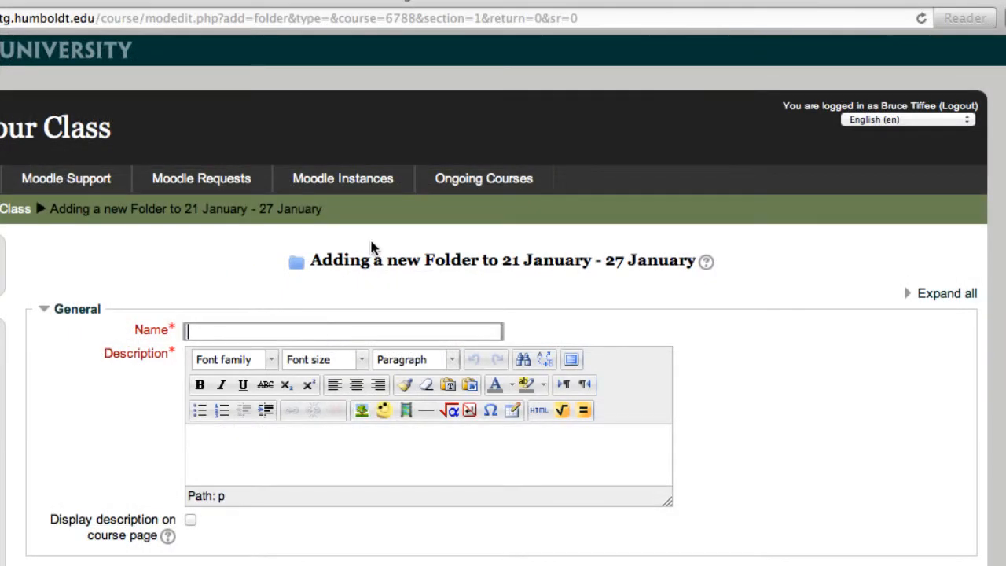
pyautogui.write('WWII')
pyautogui.click(362, 443)
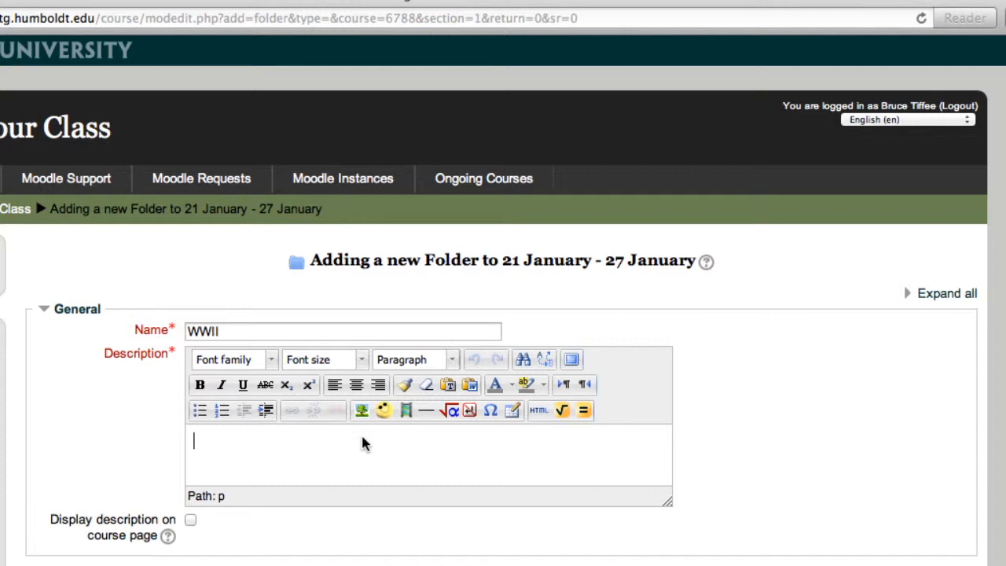
pyautogui.write('Resou')
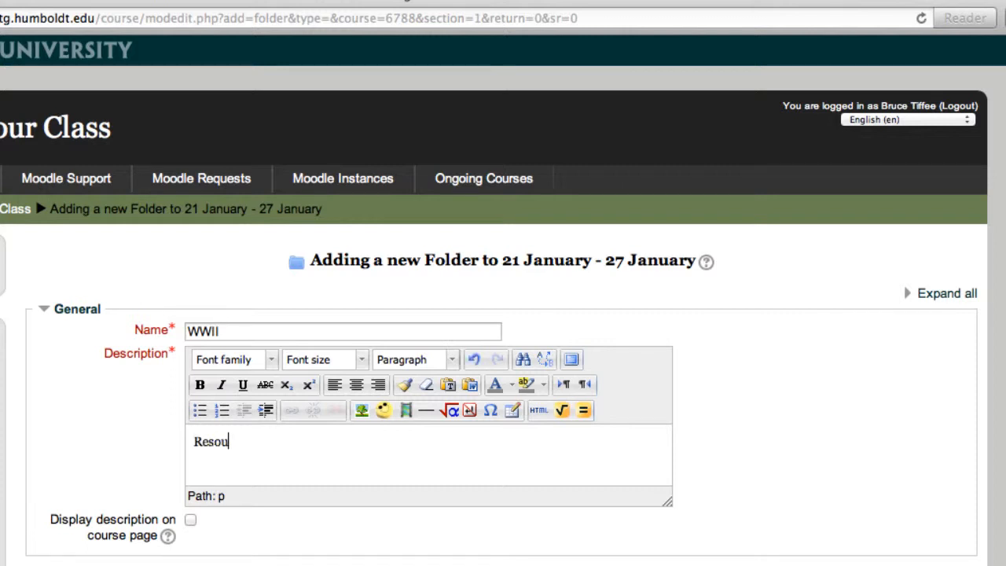
pyautogui.write('rces for this section.')
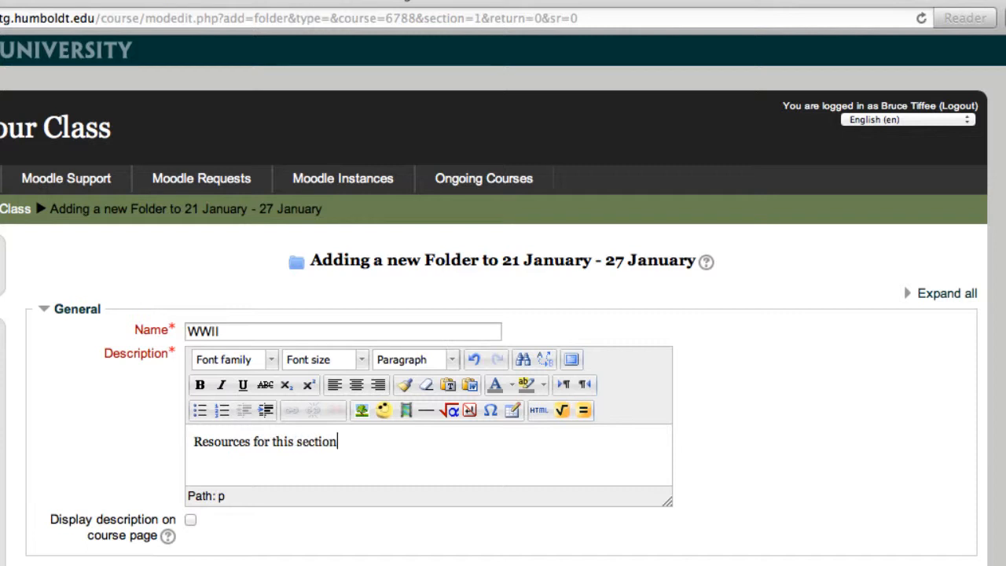
pyautogui.click(191, 520)
# Add Sample Content.pdf, Sample pdf copy.pdf, compass2.jpg and Building Your Class 2.mp3 from the Moodle files Finder window to the folder's files
pyautogui.scroll(-5, 679, 535)
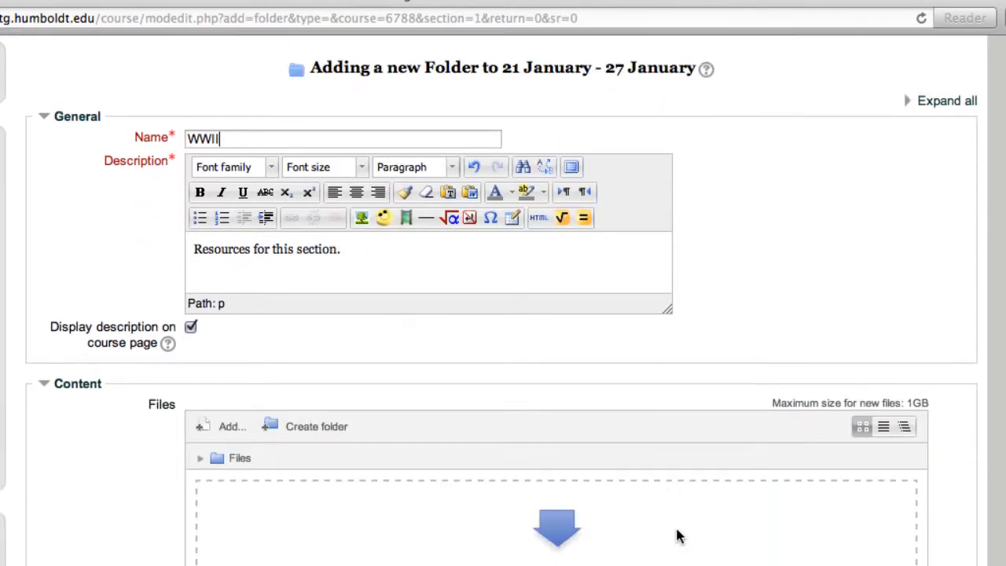
pyautogui.scroll(-2, 678, 536)
pyautogui.scroll(1, 678, 536)
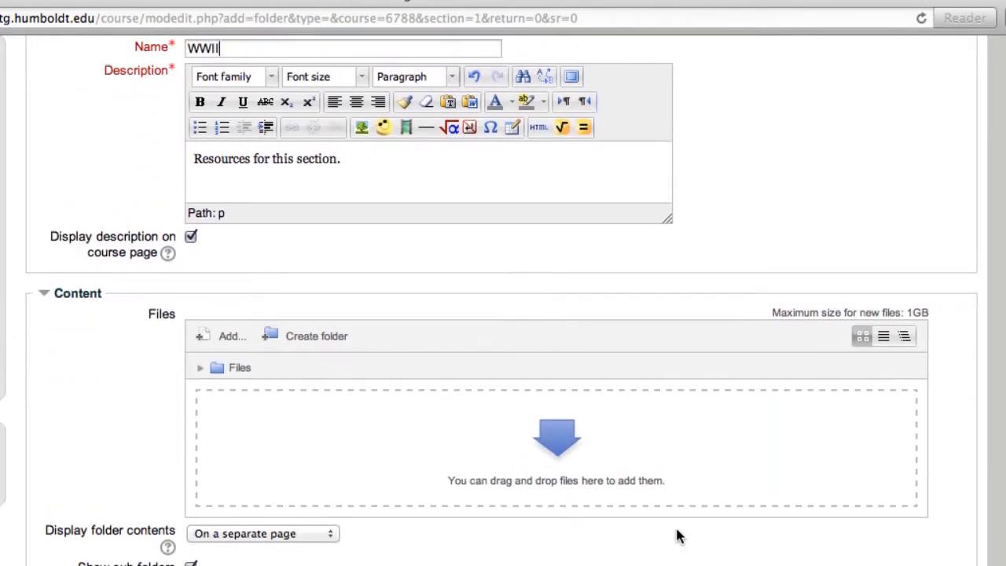
pyautogui.moveTo(825, 564); pyautogui.dragTo(885, 47)
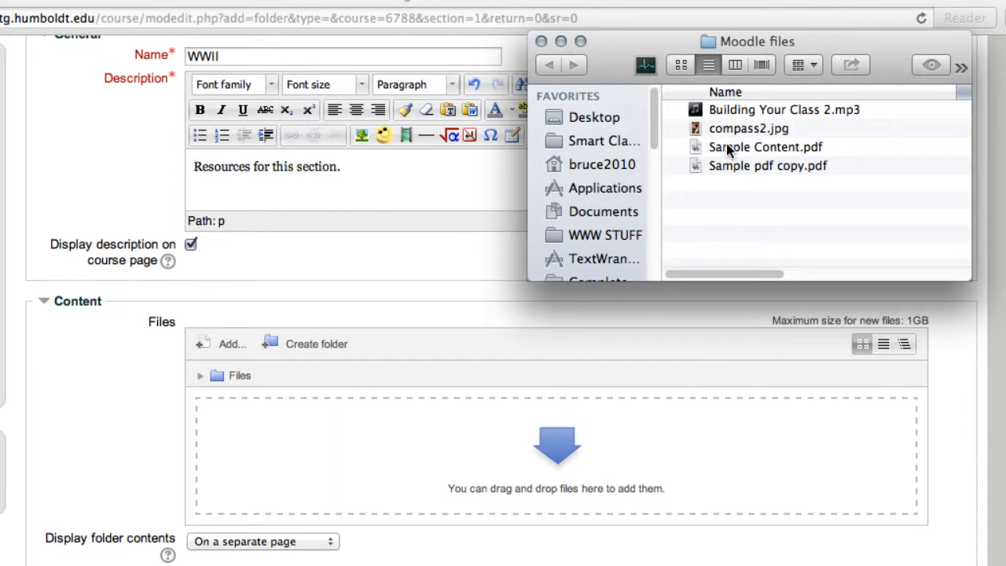
pyautogui.moveTo(731, 149); pyautogui.dragTo(333, 444)
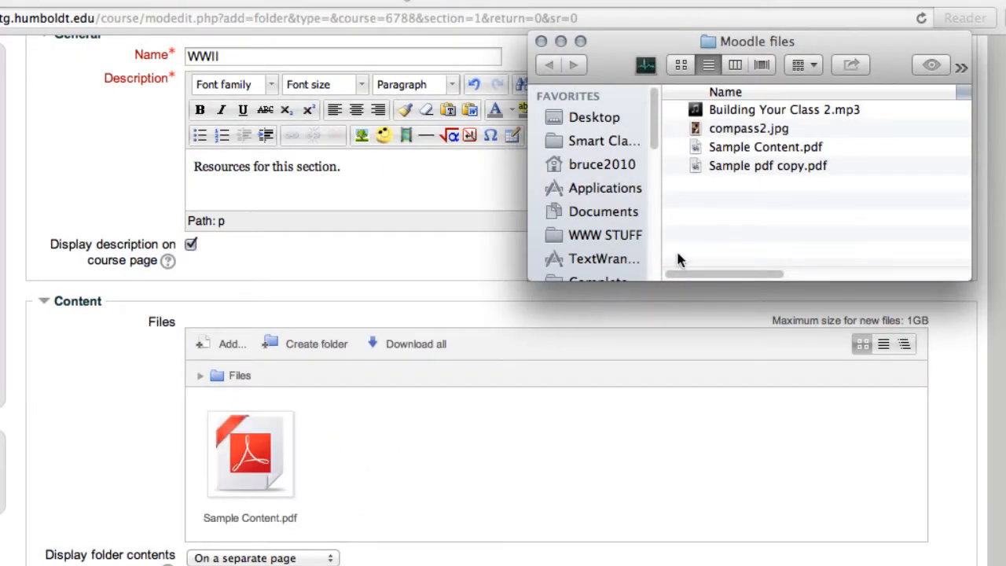
pyautogui.moveTo(732, 167); pyautogui.dragTo(557, 445)
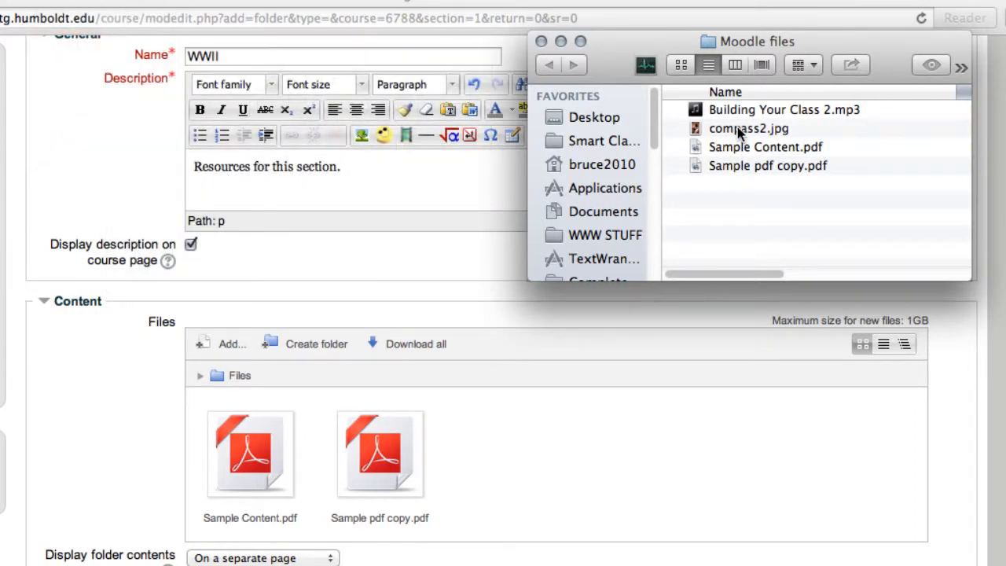
pyautogui.moveTo(737, 128); pyautogui.dragTo(672, 468)
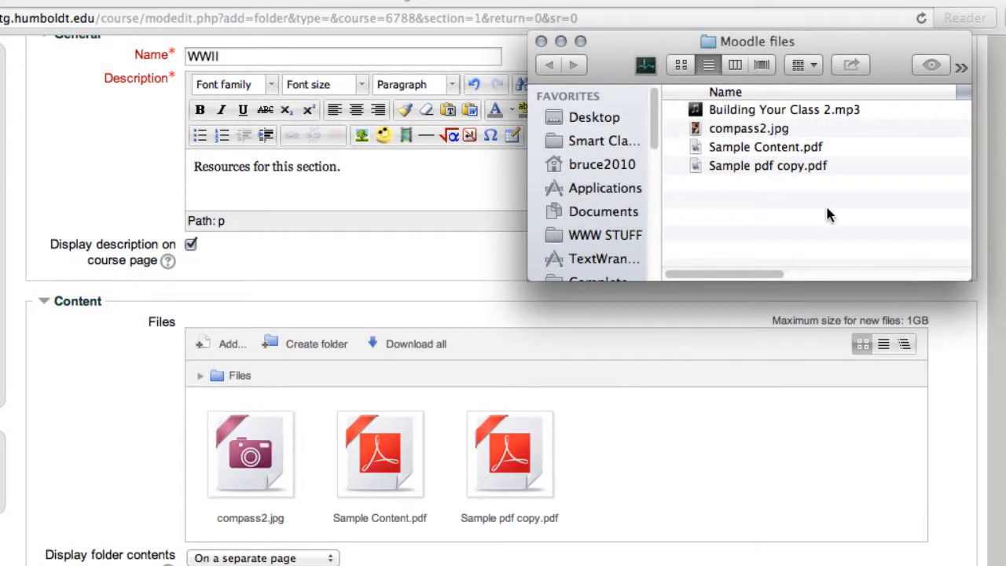
pyautogui.moveTo(797, 112); pyautogui.dragTo(767, 467)
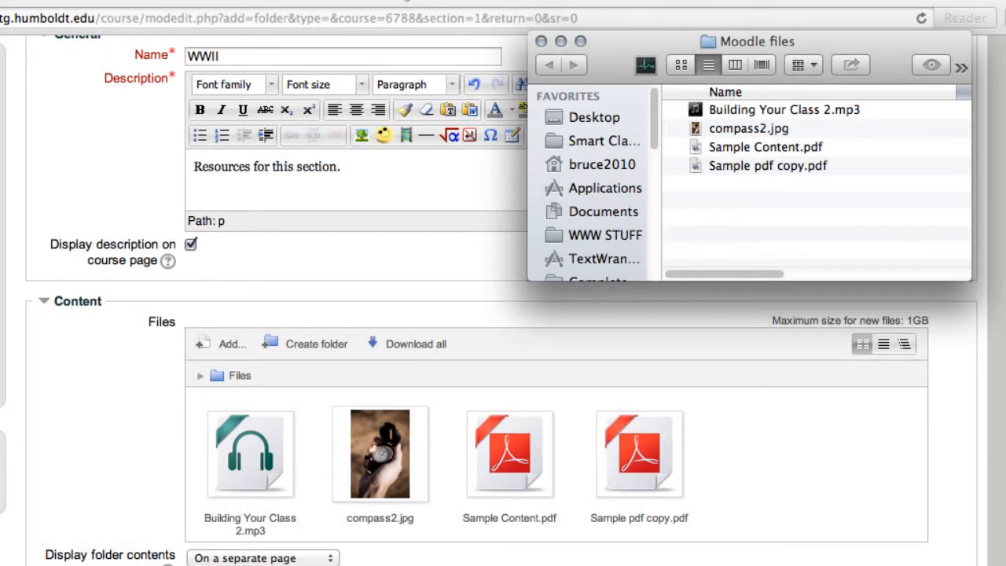
pyautogui.click(706, 563)
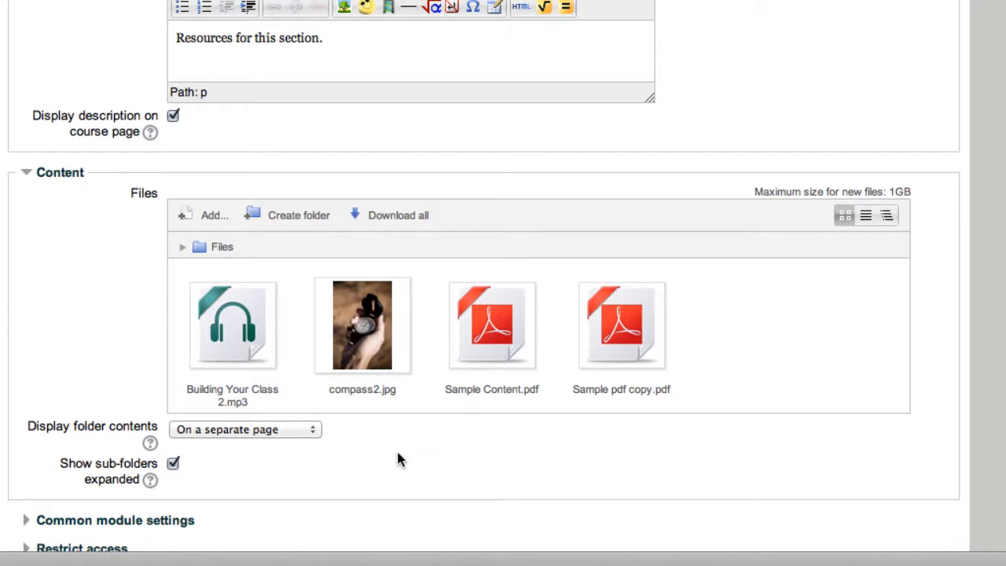
# Keep the folder contents displayed on a separate page, and save the folder, returning to the course
pyautogui.scroll(-1, 392, 452)
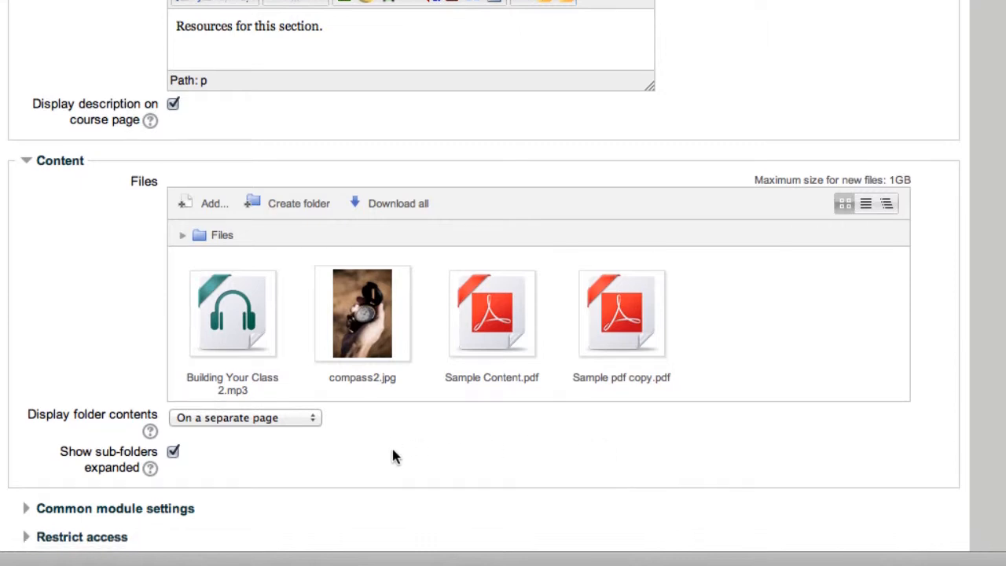
pyautogui.click(292, 425)
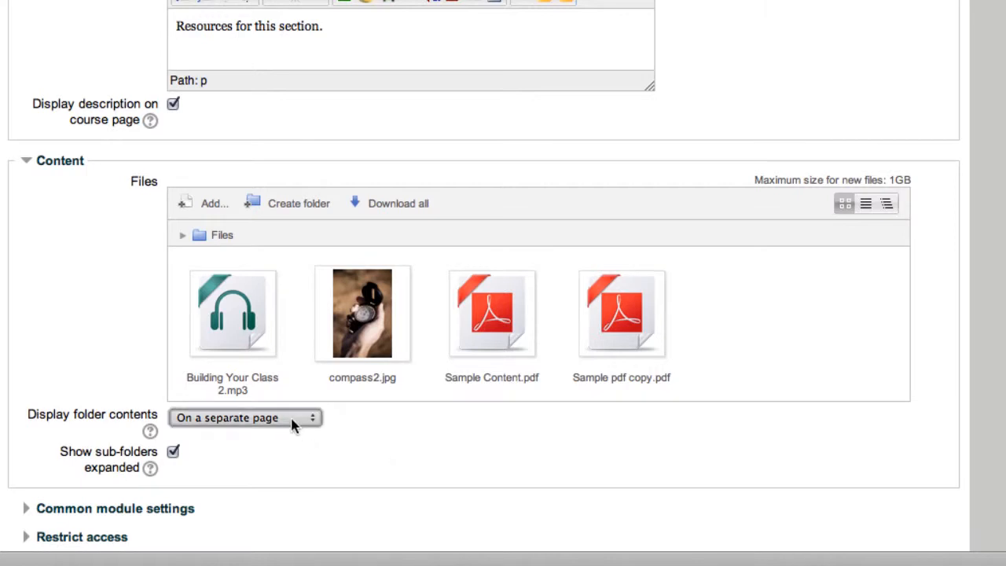
pyautogui.click(358, 423)
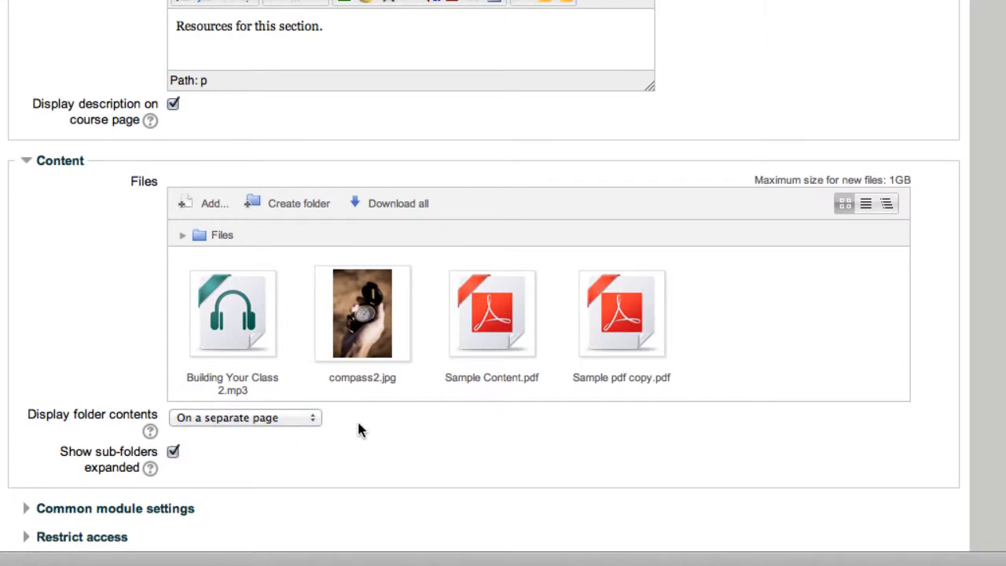
pyautogui.scroll(-5, 321, 432)
pyautogui.scroll(-2, 322, 440)
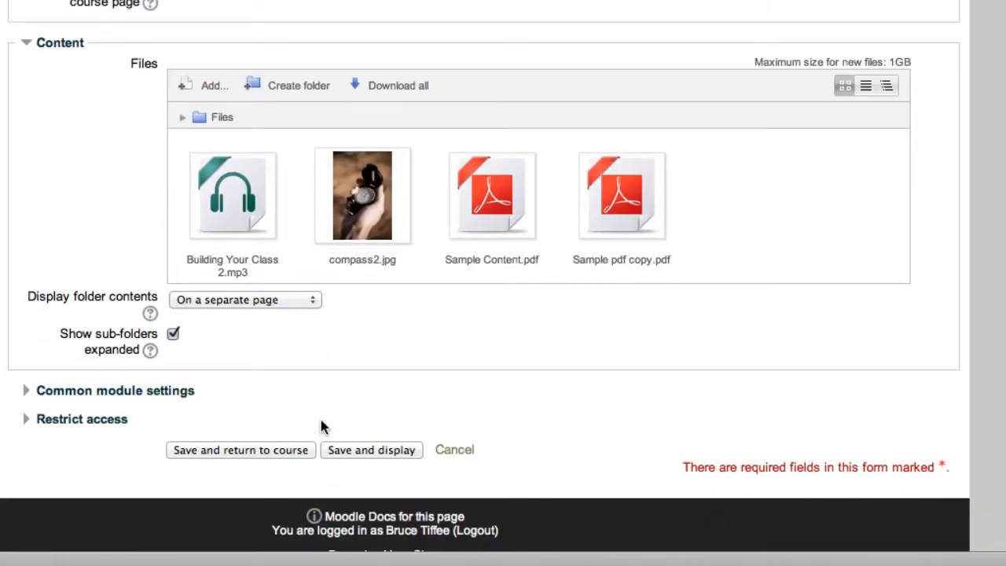
pyautogui.click(263, 457)
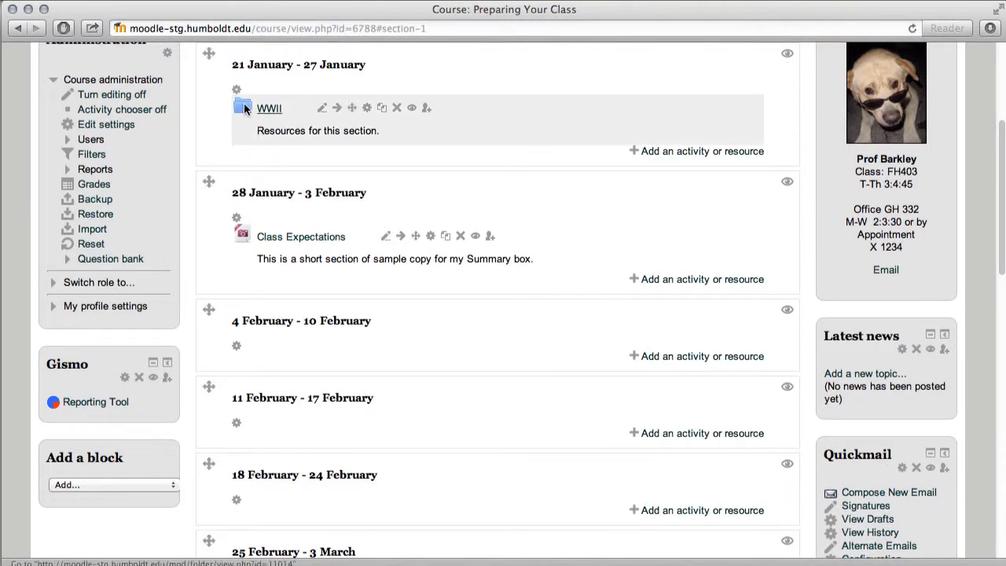
# Delete Sample Content.pdf from the WWII folder, save the changes and return to the Preparing Your Class page
pyautogui.click(243, 109)
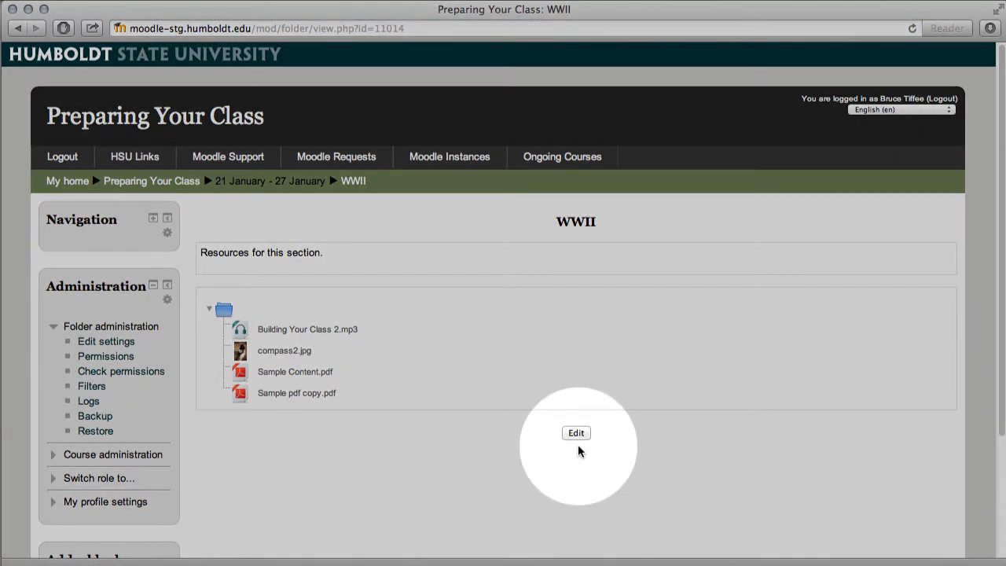
pyautogui.click(575, 435)
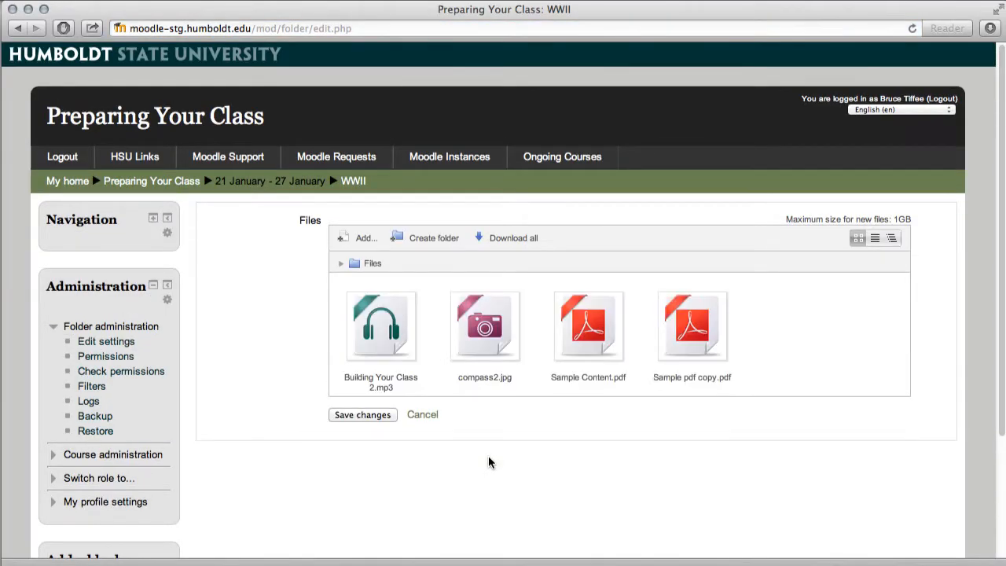
pyautogui.click(571, 342)
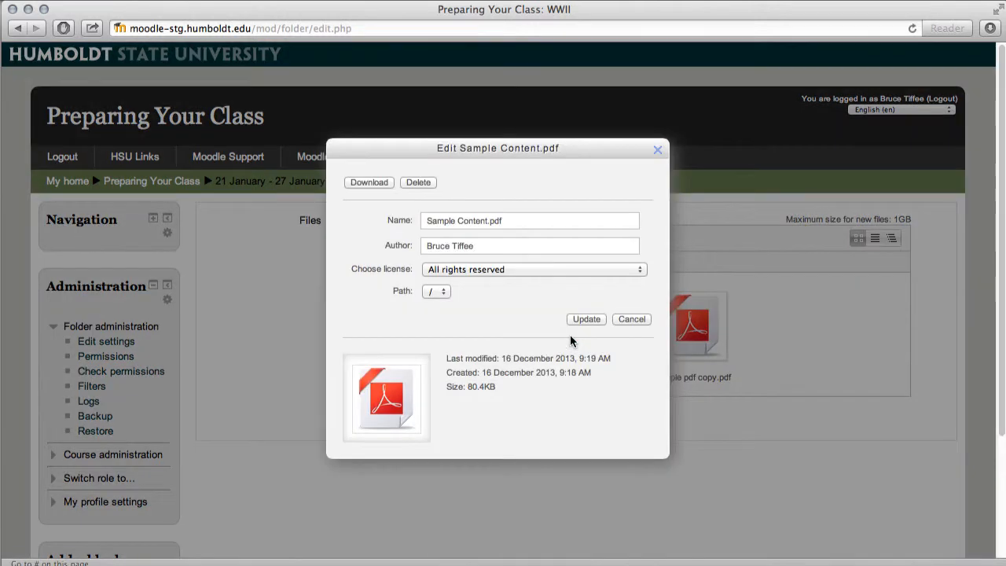
pyautogui.click(418, 184)
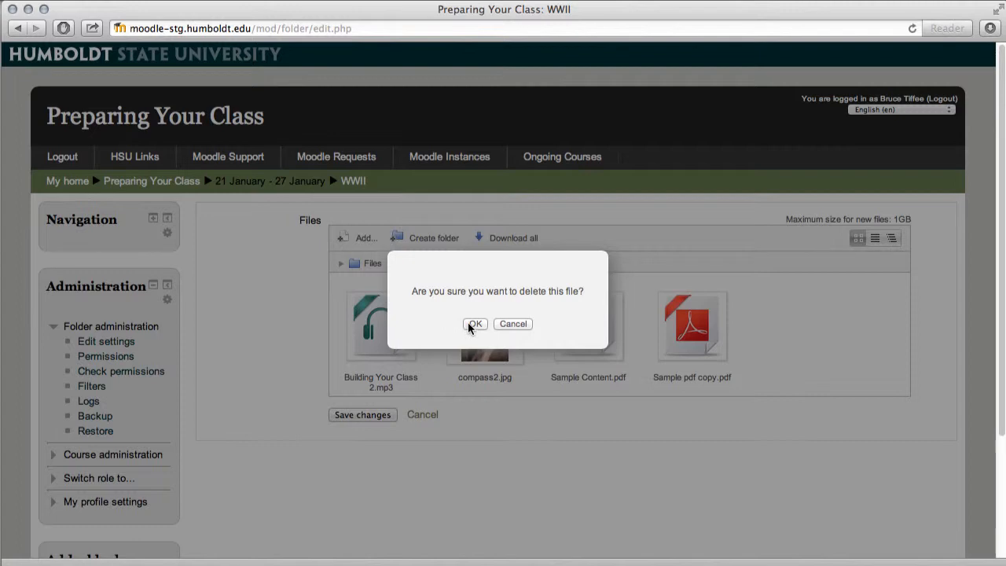
pyautogui.click(473, 324)
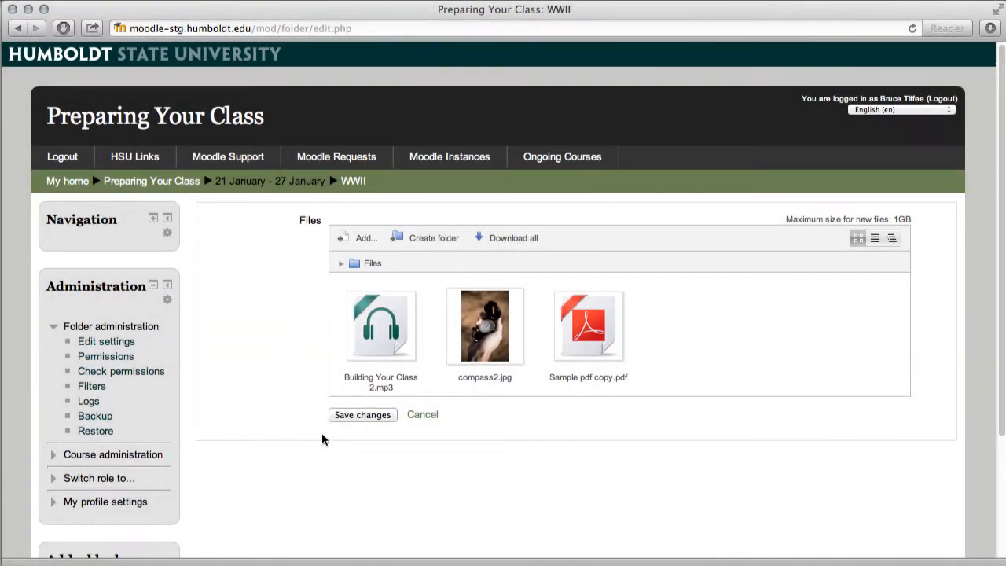
pyautogui.click(372, 414)
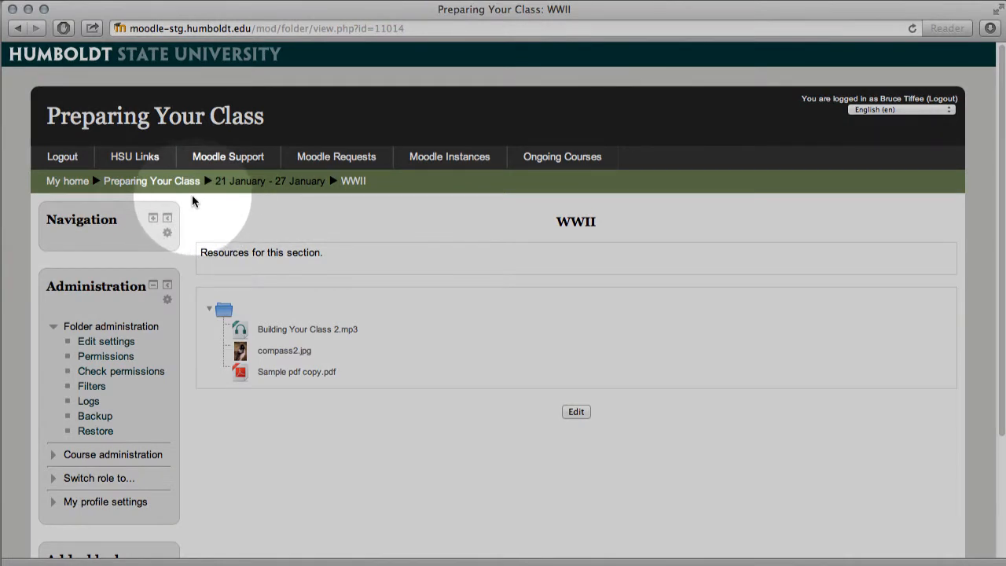
pyautogui.click(184, 187)
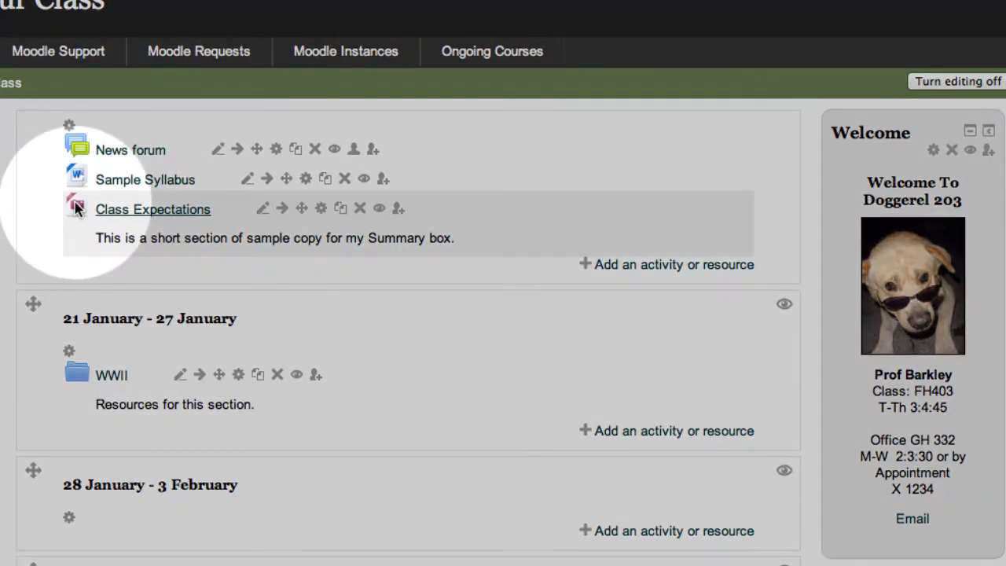
# Try to move Class Expectations into the WWII folder under the link name Test, and delete the resulting Test URL
pyautogui.moveTo(81, 212); pyautogui.dragTo(77, 380)
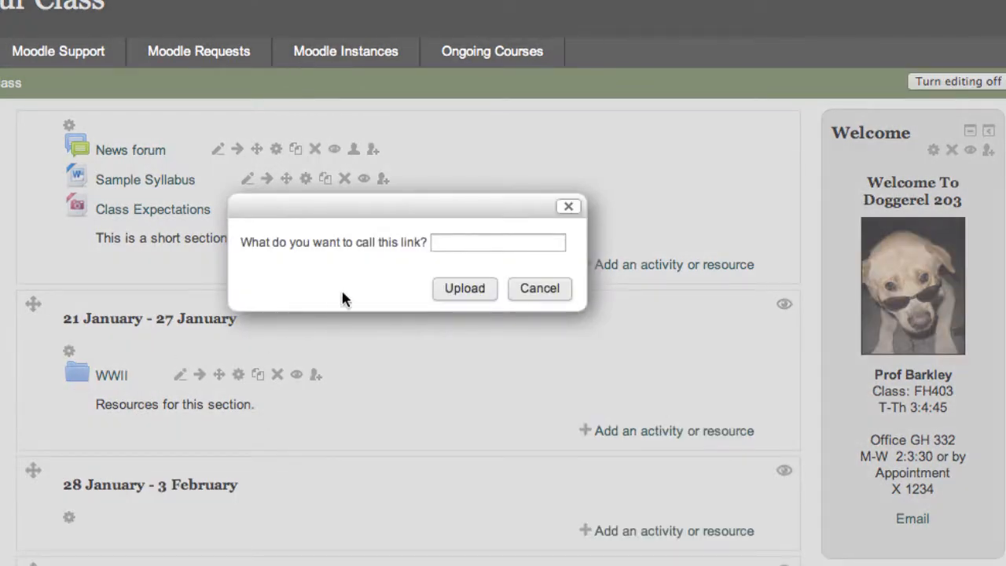
pyautogui.click(448, 244)
pyautogui.write('Test')
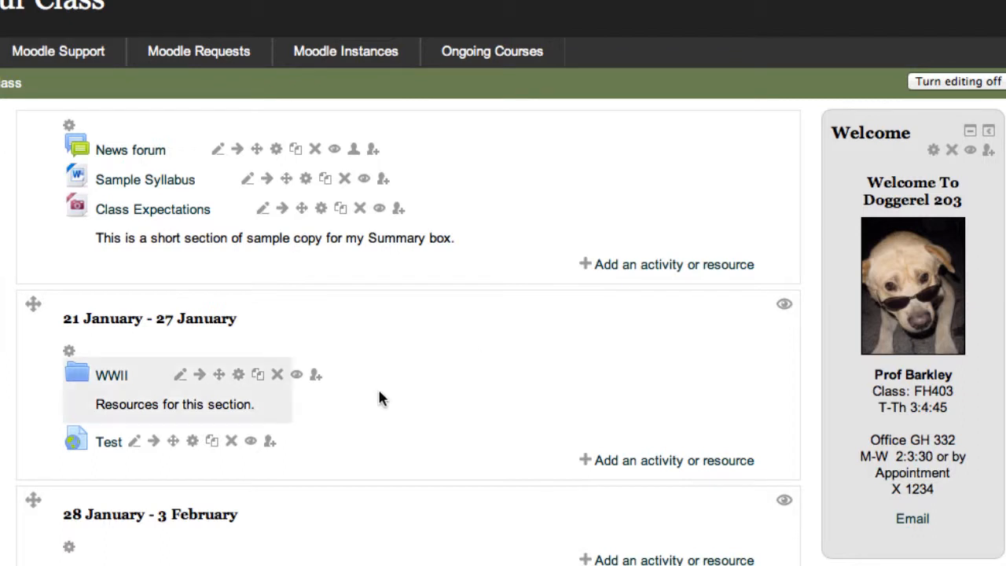
pyautogui.click(233, 442)
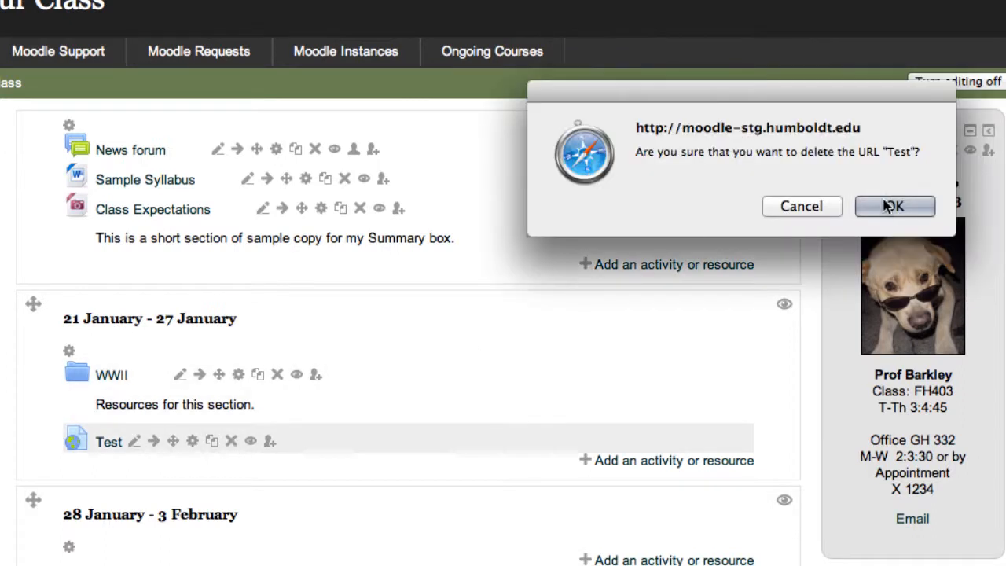
pyautogui.click(893, 206)
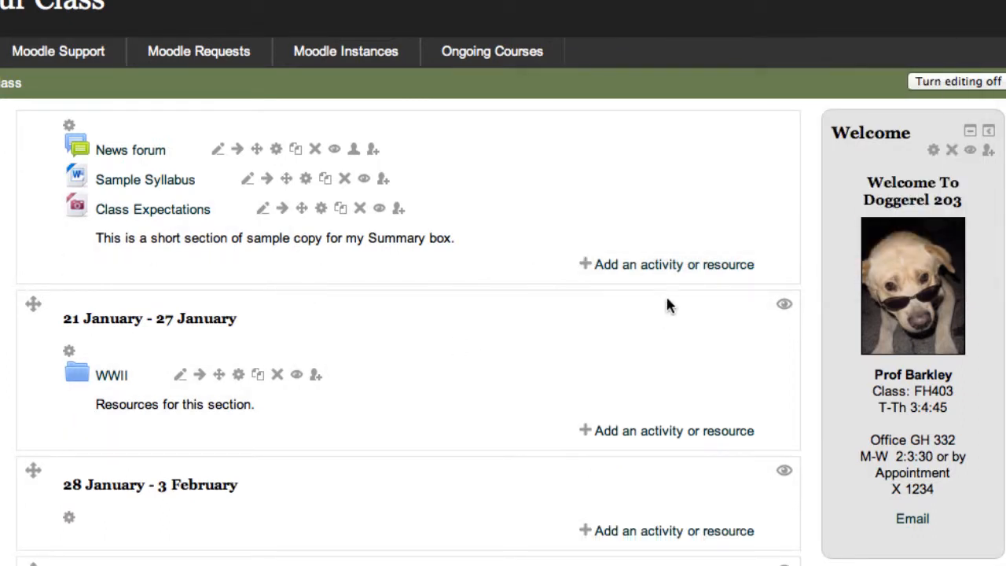
# Start adding a URL resource to the 21 January - 27 January section
pyautogui.click(665, 432)
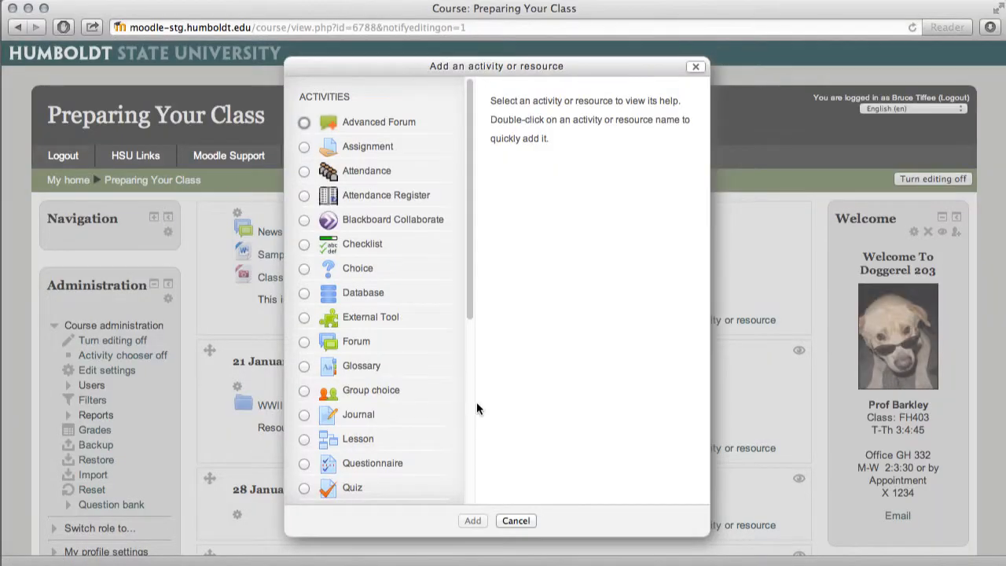
pyautogui.moveTo(472, 306); pyautogui.dragTo(473, 495)
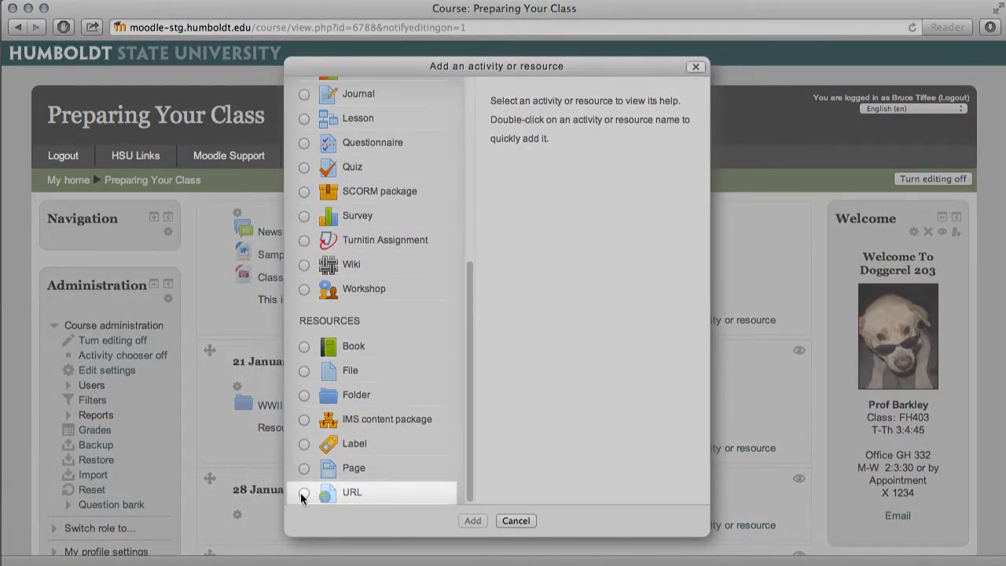
pyautogui.click(303, 493)
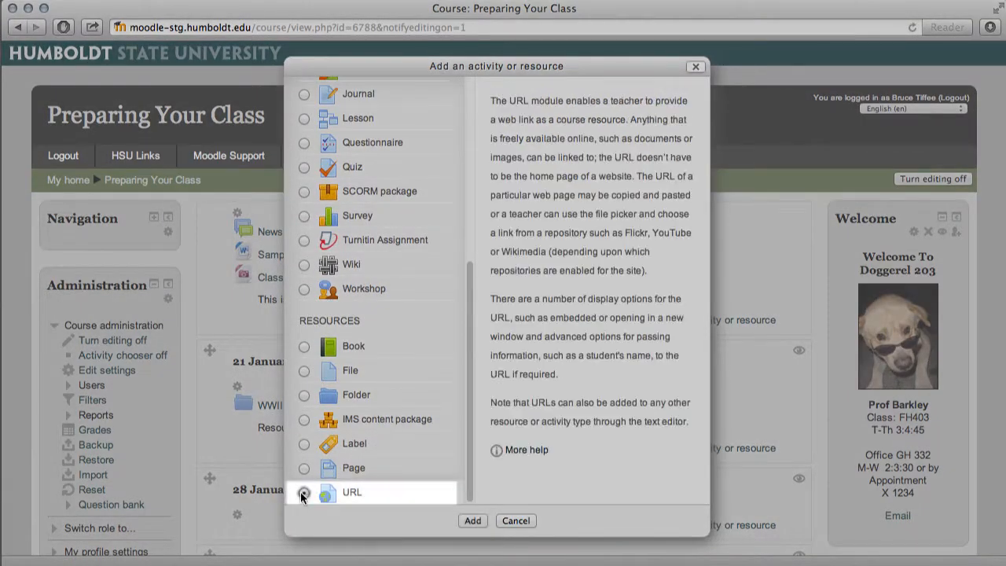
pyautogui.click(470, 520)
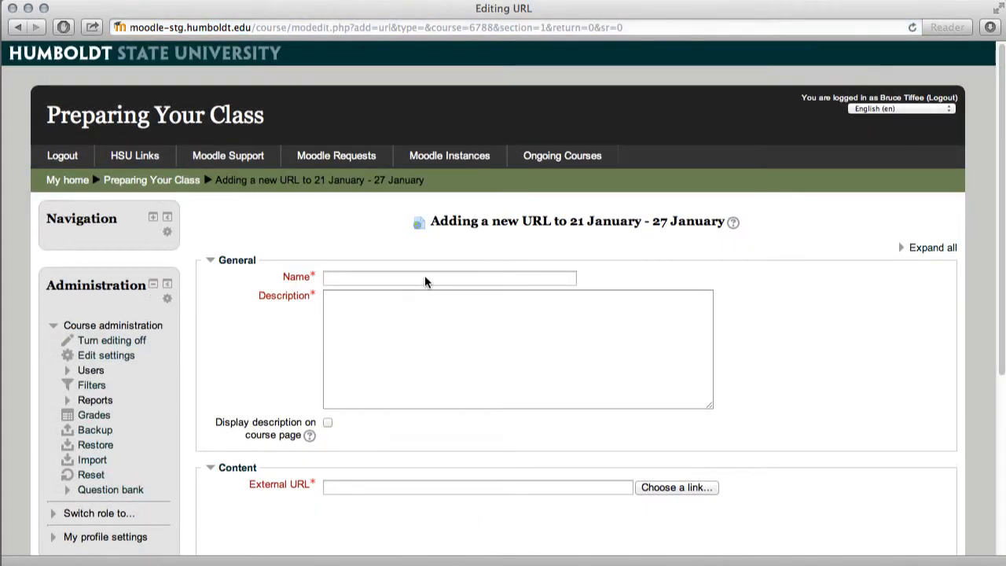
# Name the URL resource Website and paste the copied Lorem ipsum text as its description
pyautogui.click(424, 279)
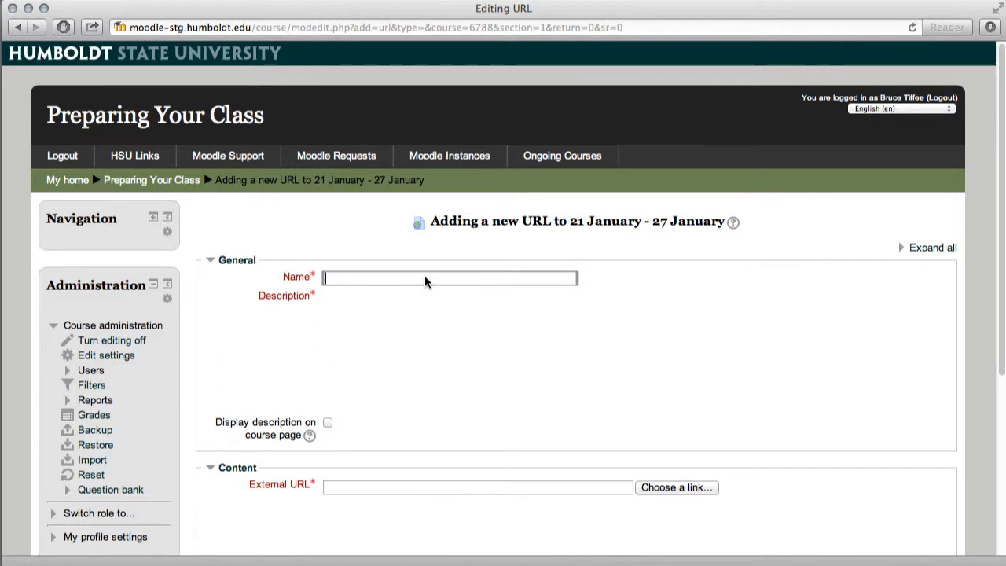
pyautogui.write('Website')
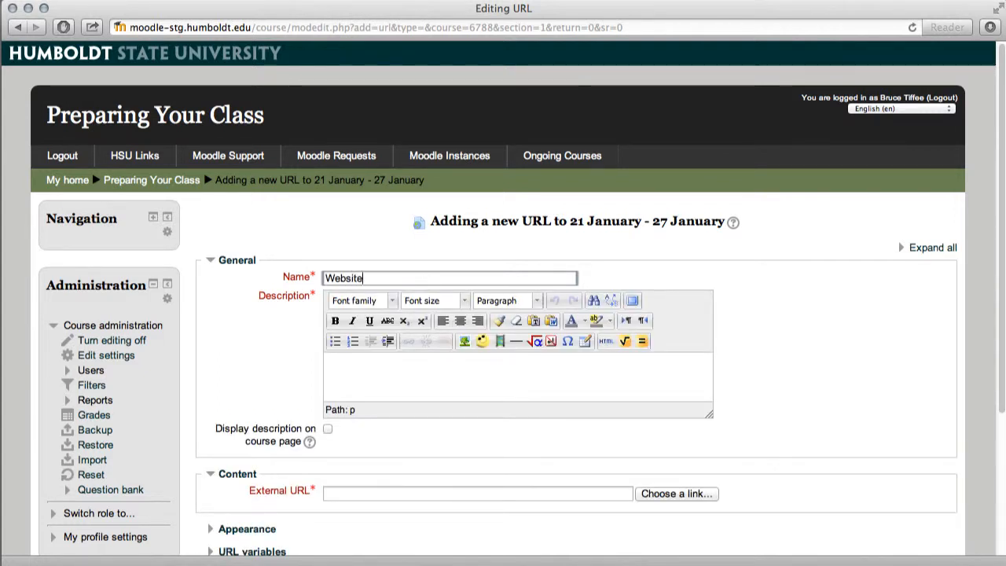
pyautogui.click(520, 369)
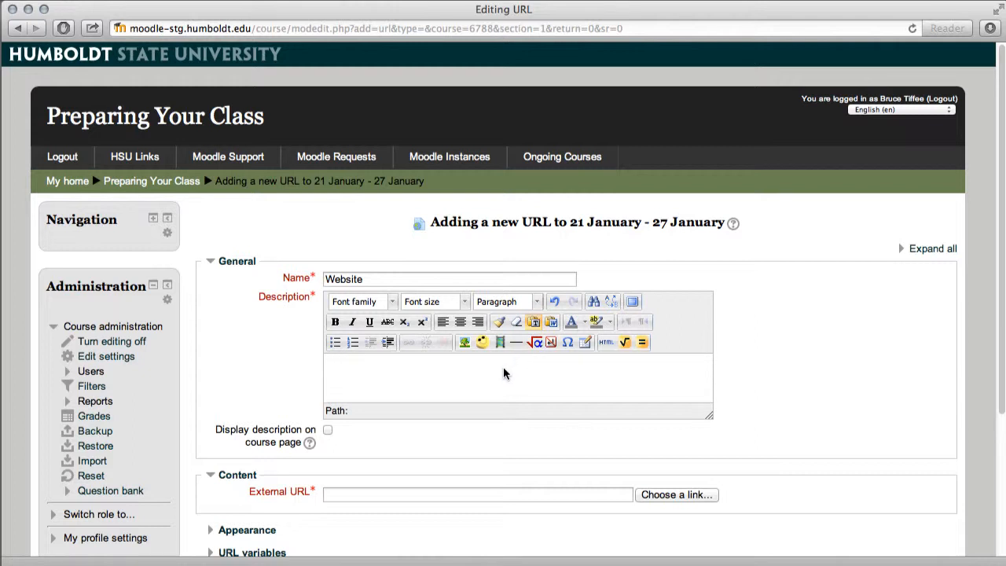
pyautogui.press('super+v')
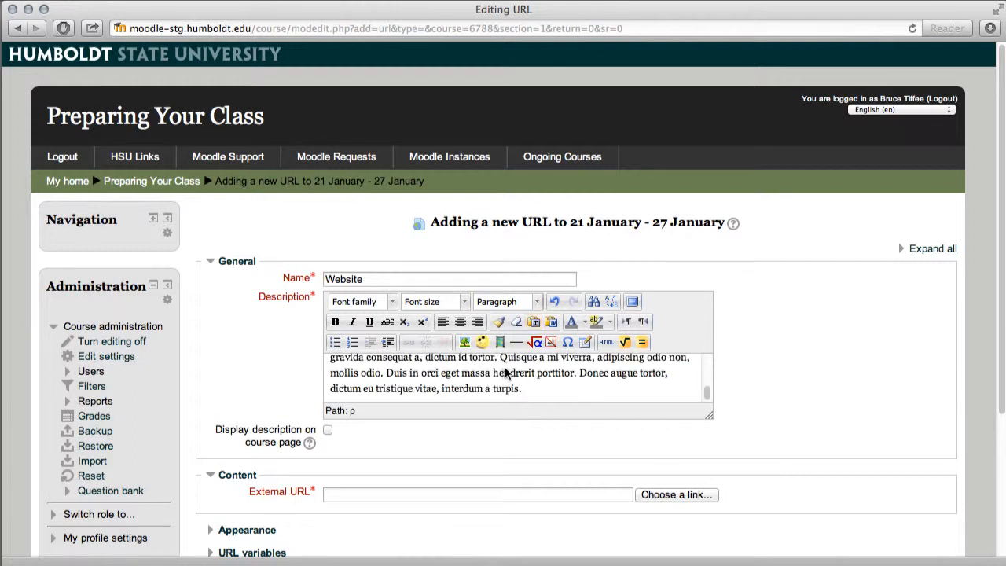
pyautogui.scroll(-3, 528, 379)
pyautogui.scroll(3, 528, 378)
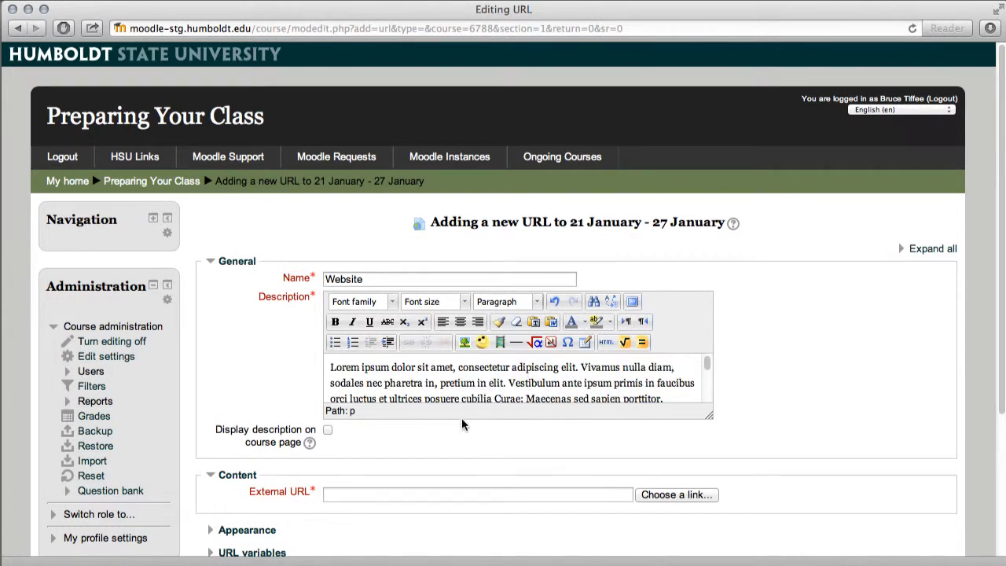
pyautogui.scroll(-2, 452, 429)
pyautogui.scroll(-3, 451, 427)
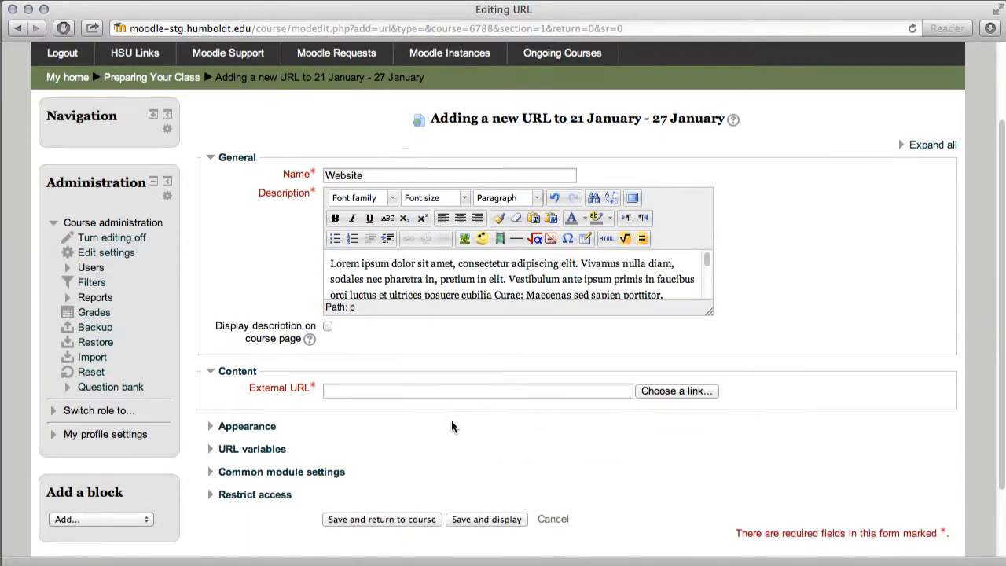
pyautogui.scroll(-1, 452, 425)
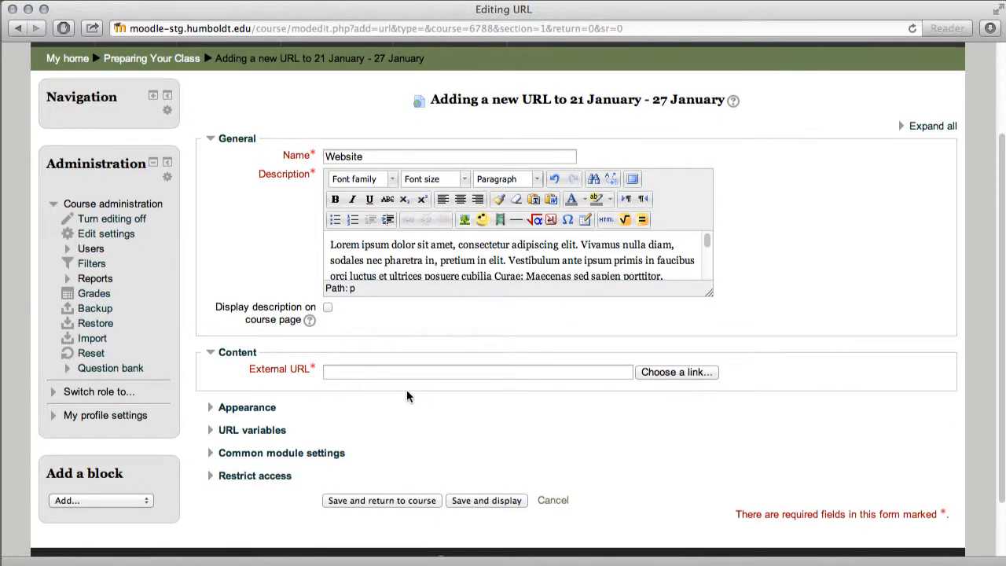
pyautogui.click(355, 375)
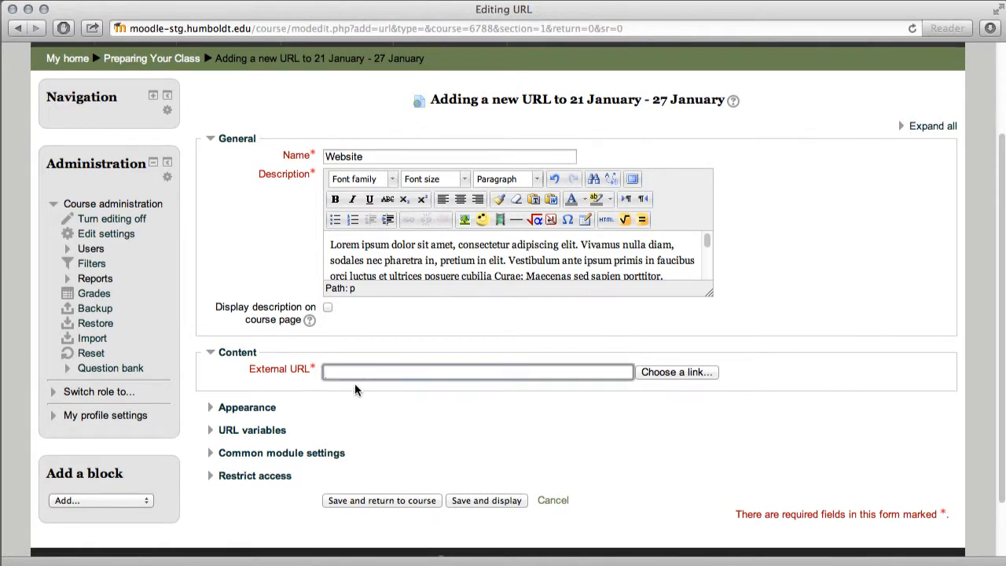
pyautogui.write('http://amazon.com')
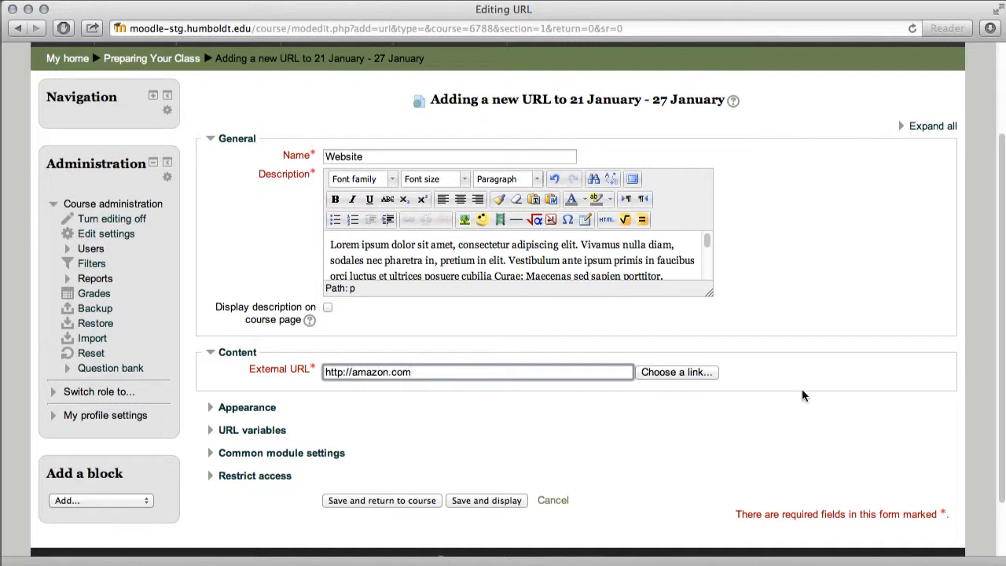
pyautogui.click(686, 372)
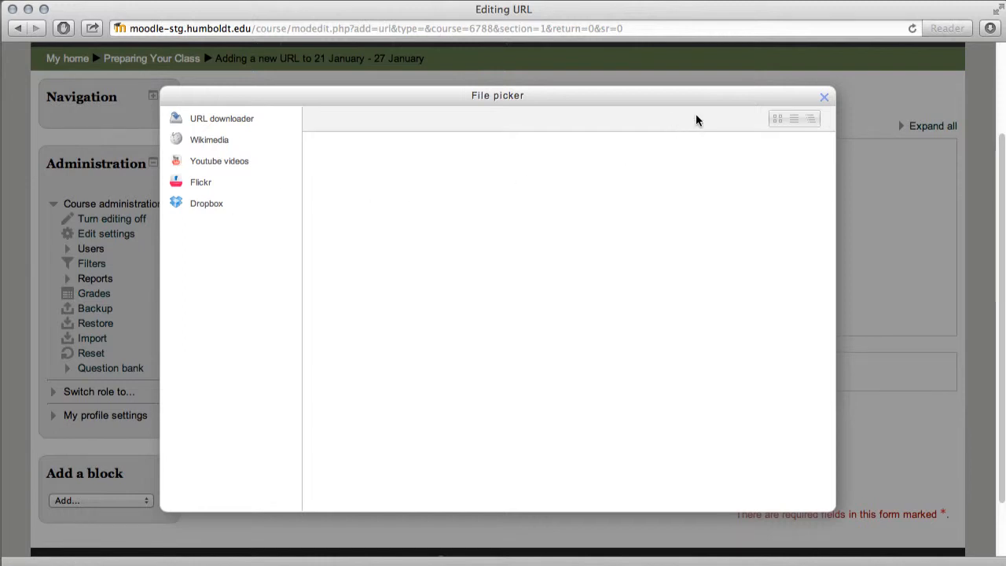
pyautogui.click(824, 98)
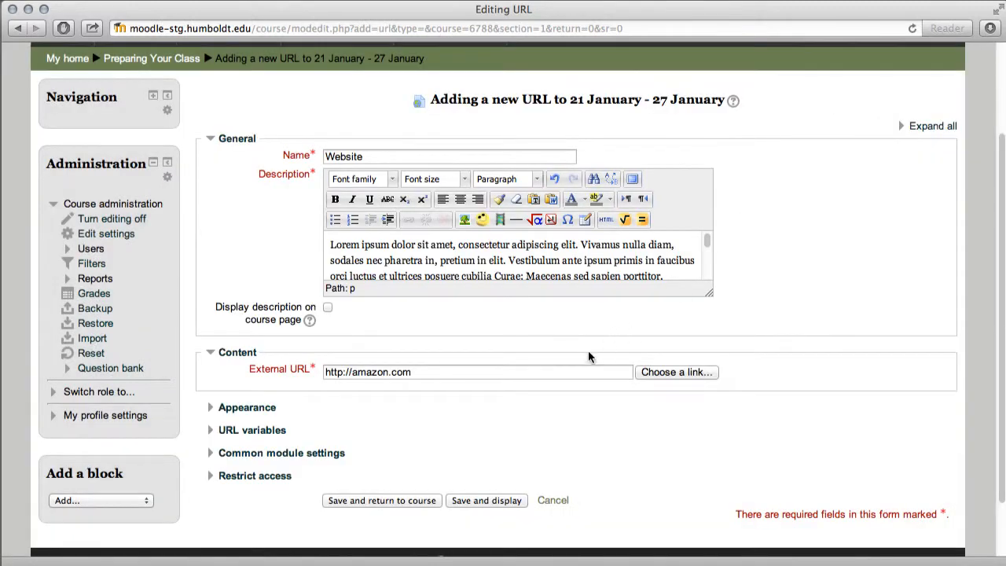
# Set the URL's display option to New window, and save the resource, returning to the course
pyautogui.click(248, 405)
pyautogui.scroll(-2, 574, 402)
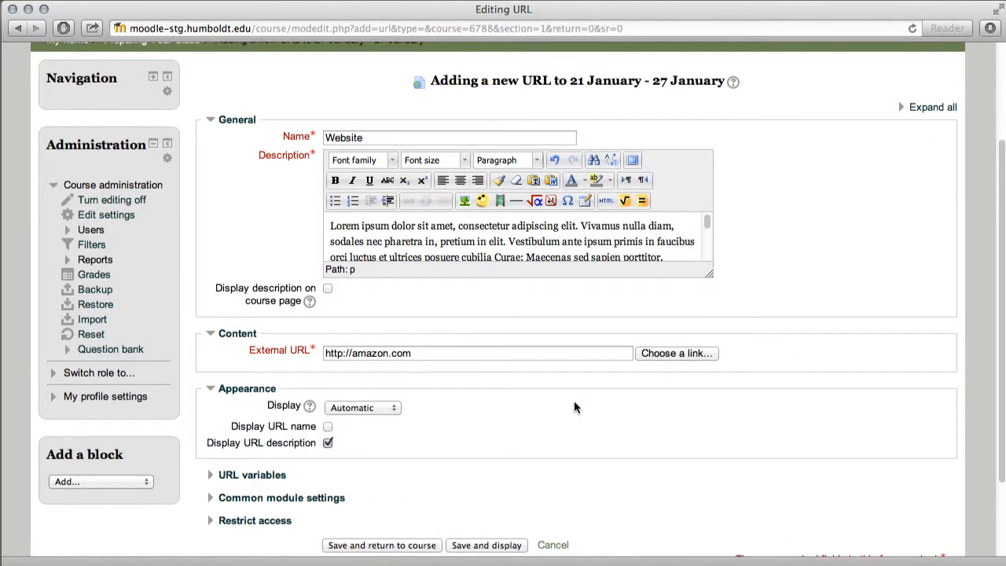
pyautogui.click(384, 376)
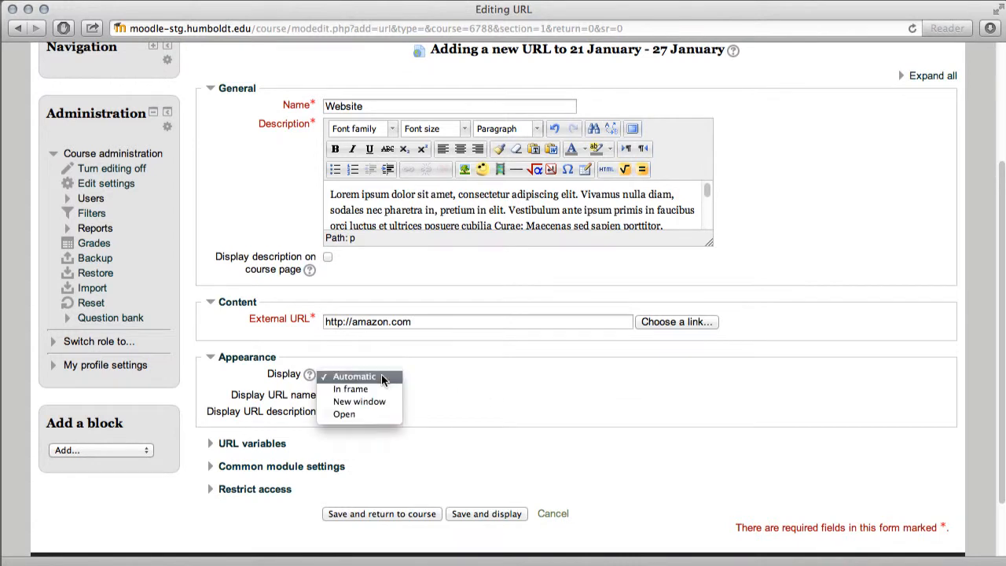
pyautogui.click(379, 400)
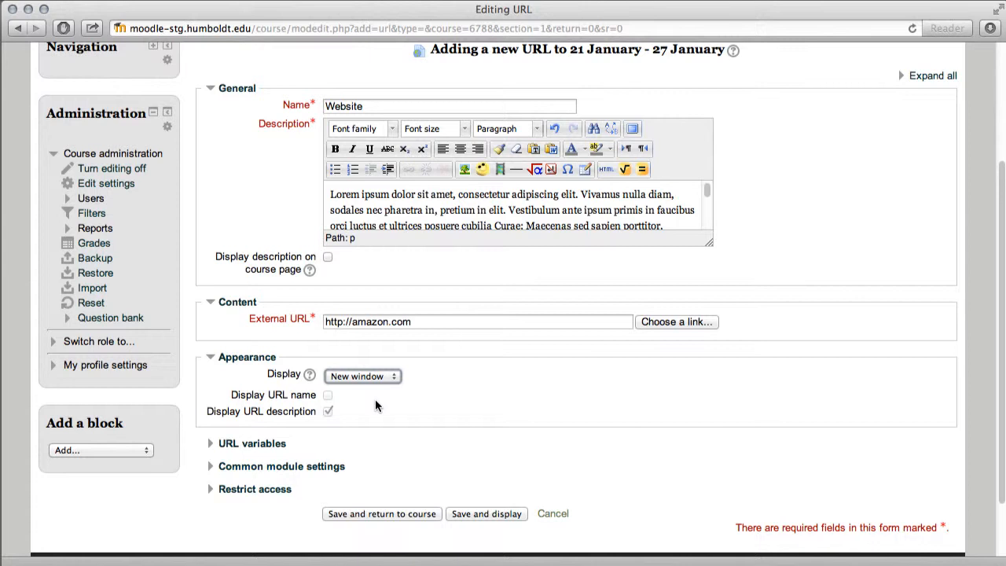
pyautogui.click(398, 514)
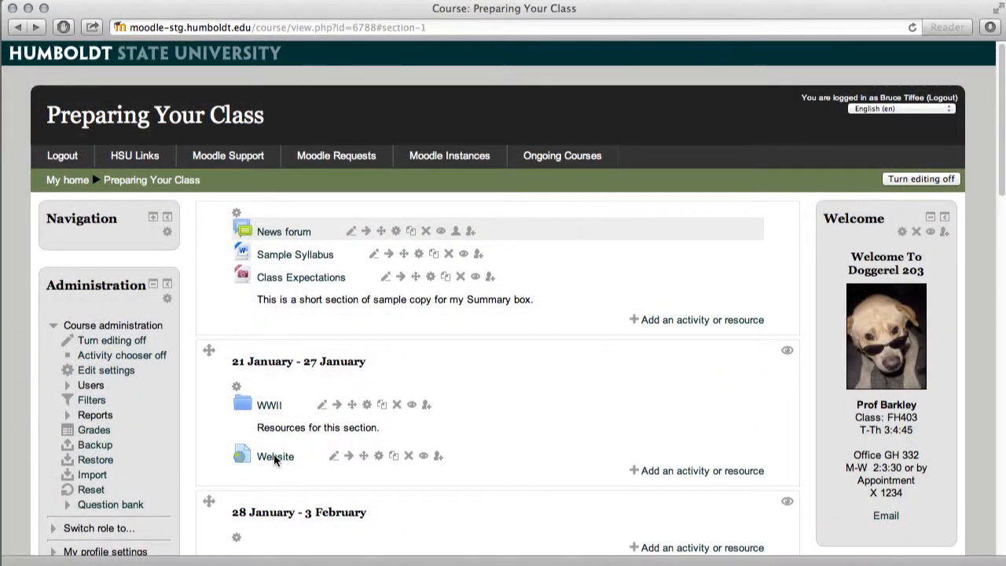
pyautogui.click(275, 457)
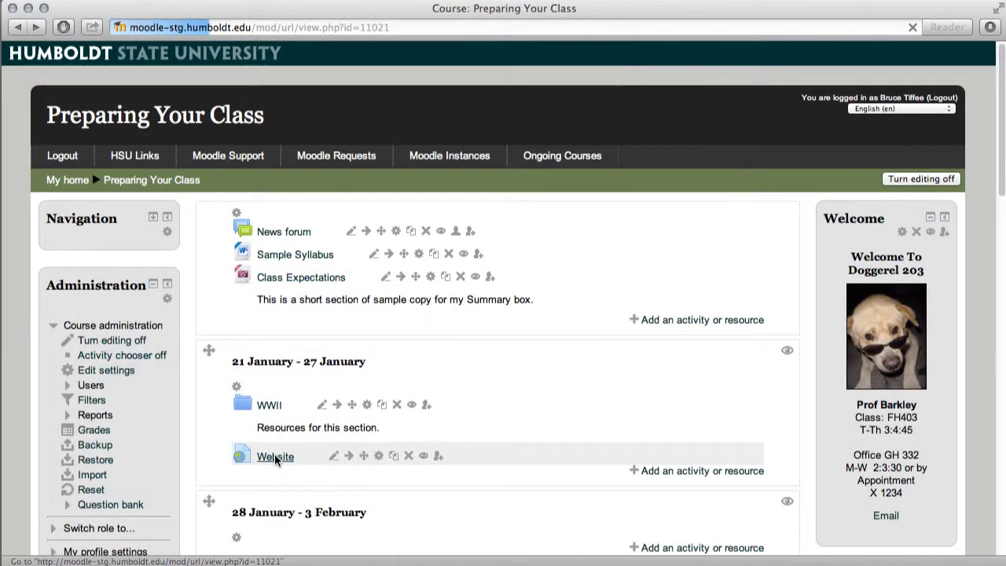
pyautogui.click(275, 456)
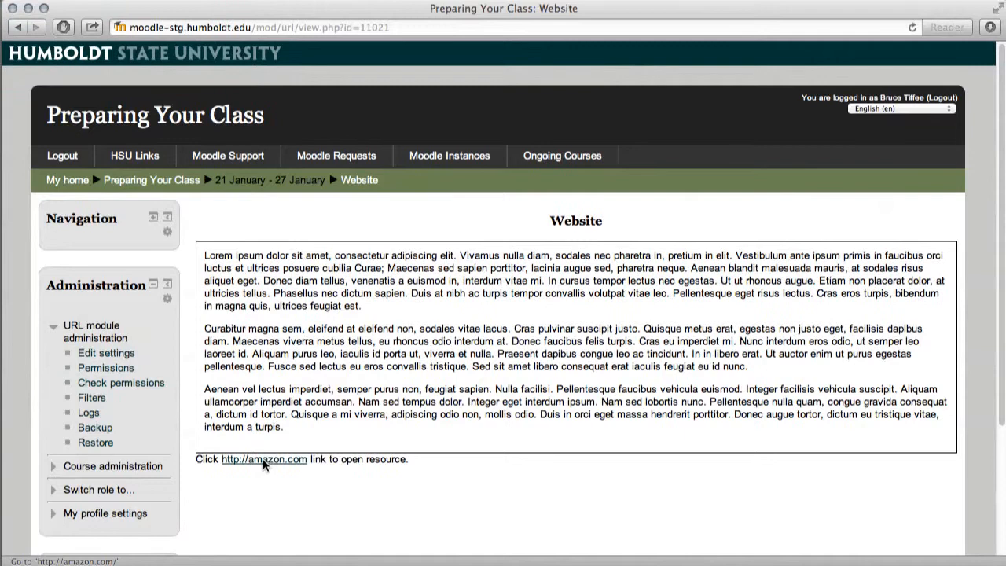
pyautogui.click(98, 441)
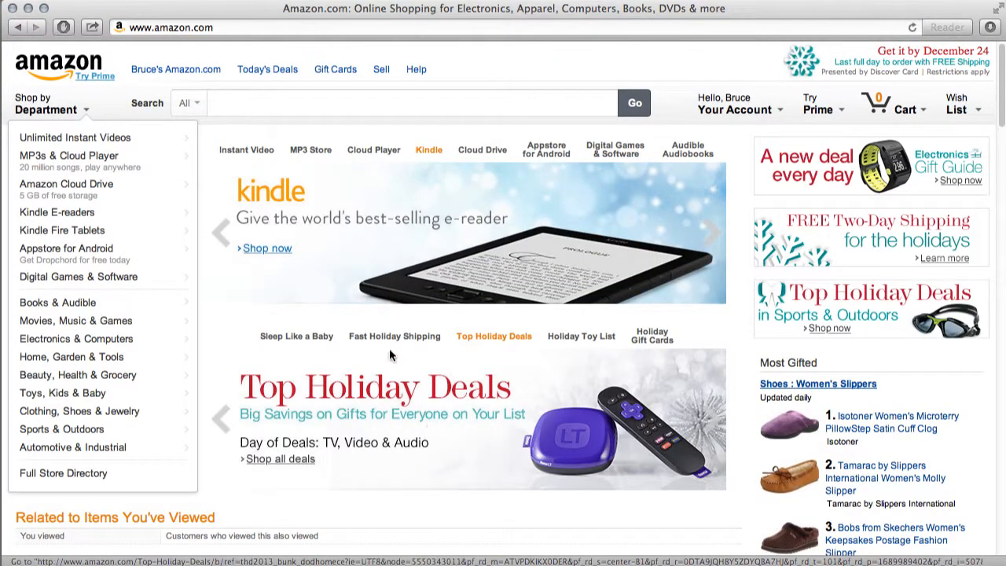
pyautogui.click(18, 28)
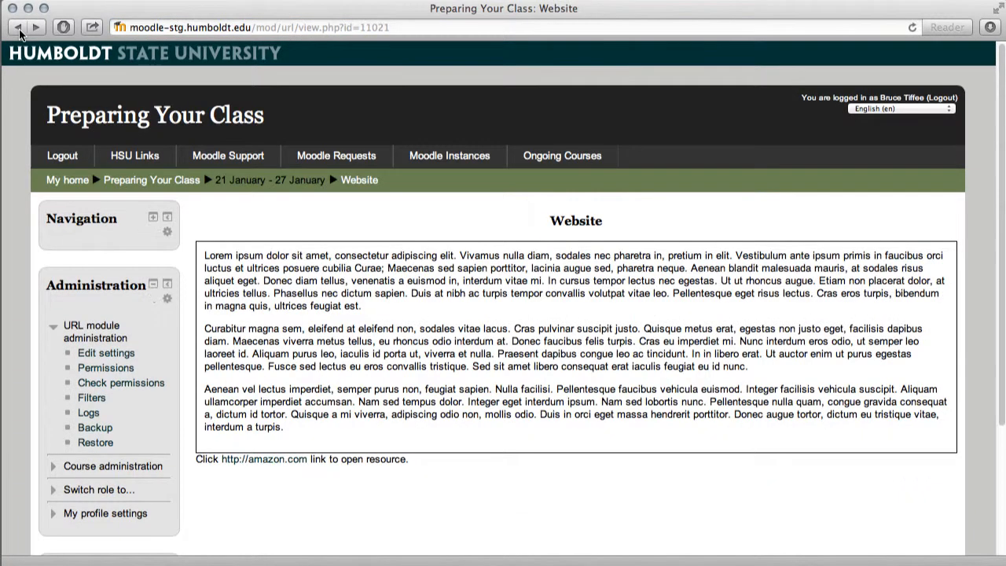
pyautogui.click(18, 28)
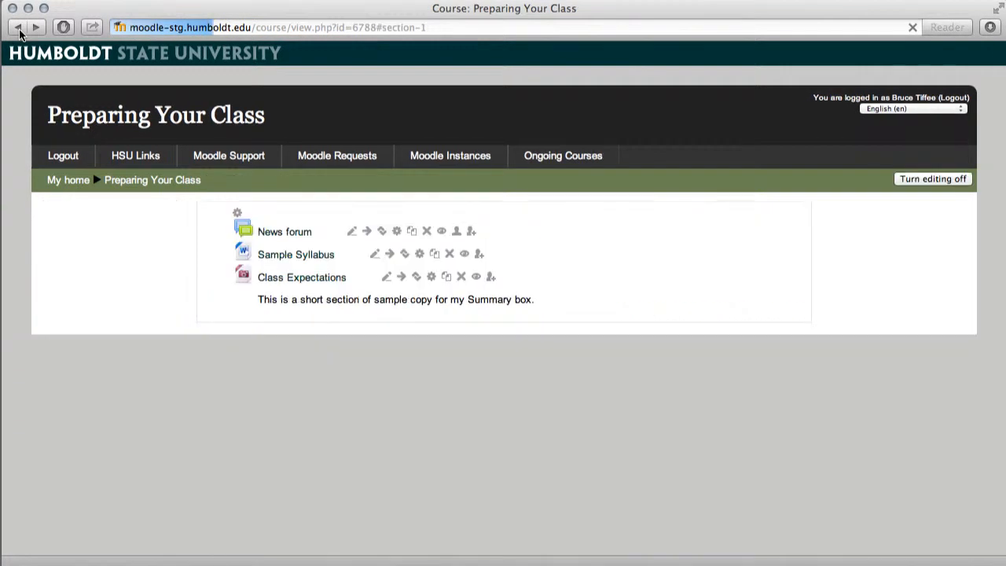